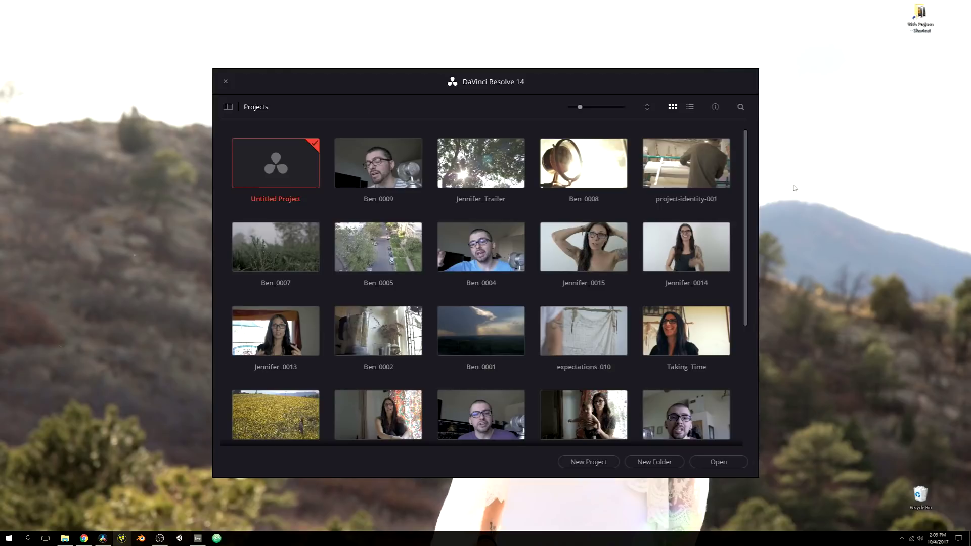
Open Untitled Project from the project list
{"action": "scroll", "coordinate": [728, 207], "scroll_direction": "down", "scroll_amount": 2}
{"action": "scroll", "coordinate": [727, 207], "scroll_direction": "up", "scroll_amount": 2}
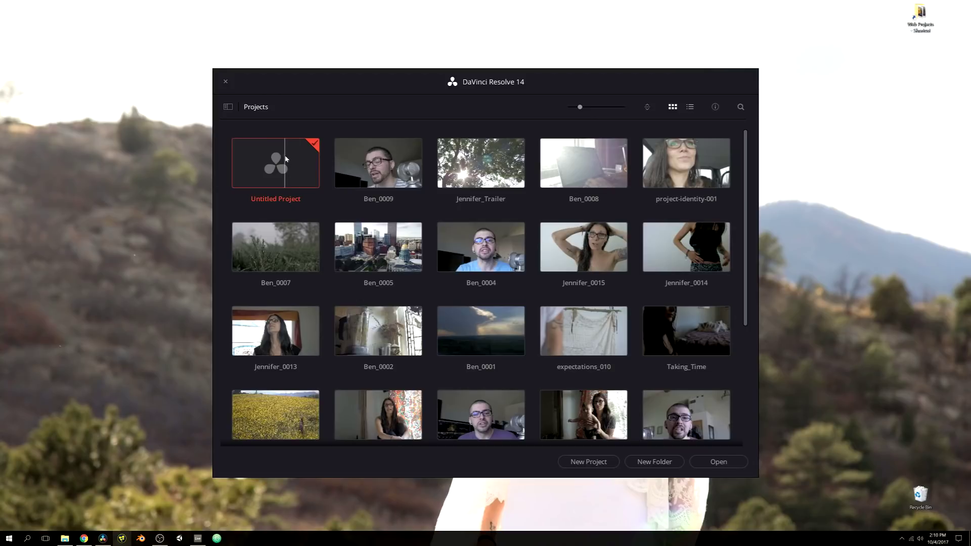
{"action": "right_click", "coordinate": [286, 164]}
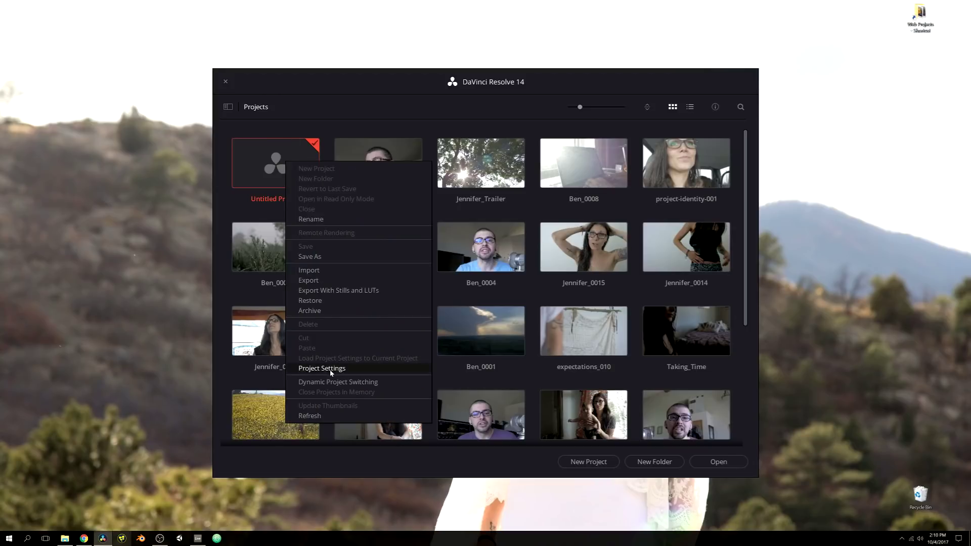
{"action": "double_click", "coordinate": [262, 161]}
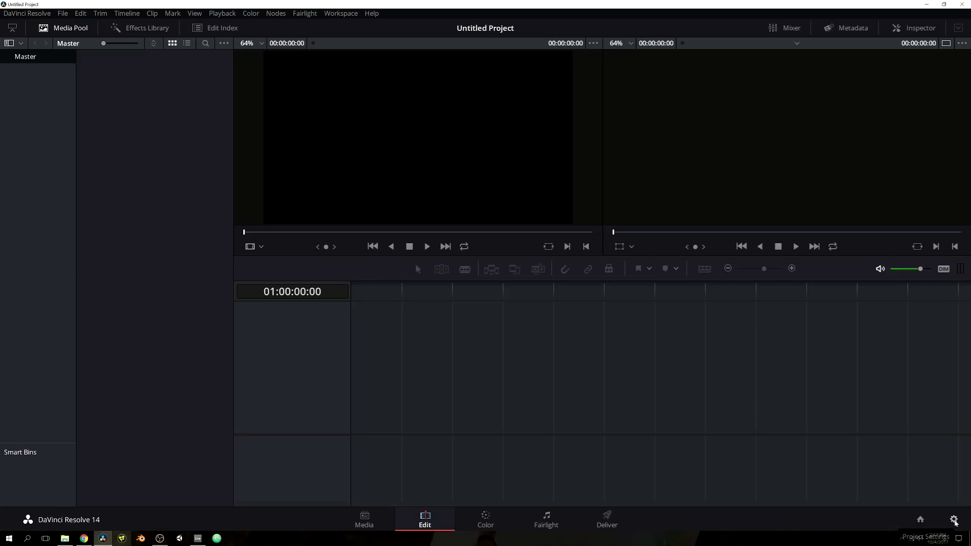
In the project settings, set the timeline resolution to 1920 x 1080 HD and the timeline frame rate to 24 frames per second
{"action": "left_click", "coordinate": [954, 520]}
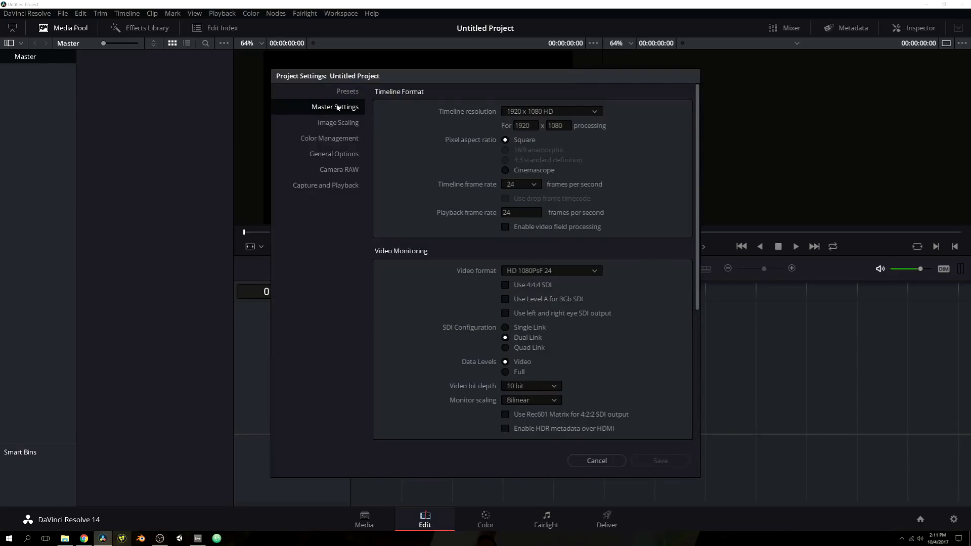
{"action": "left_click", "coordinate": [572, 111]}
{"action": "scroll", "coordinate": [541, 174], "scroll_direction": "down", "scroll_amount": 2}
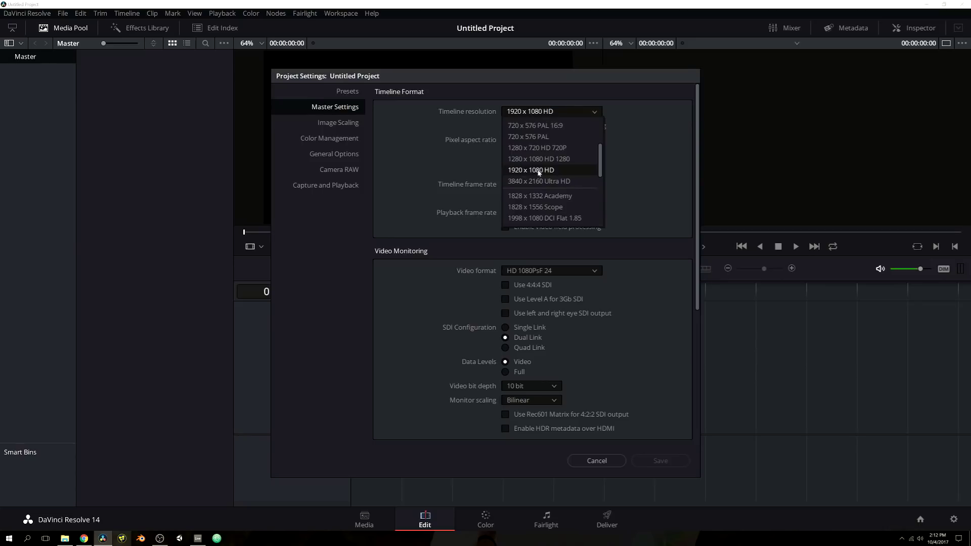
{"action": "left_click", "coordinate": [539, 171]}
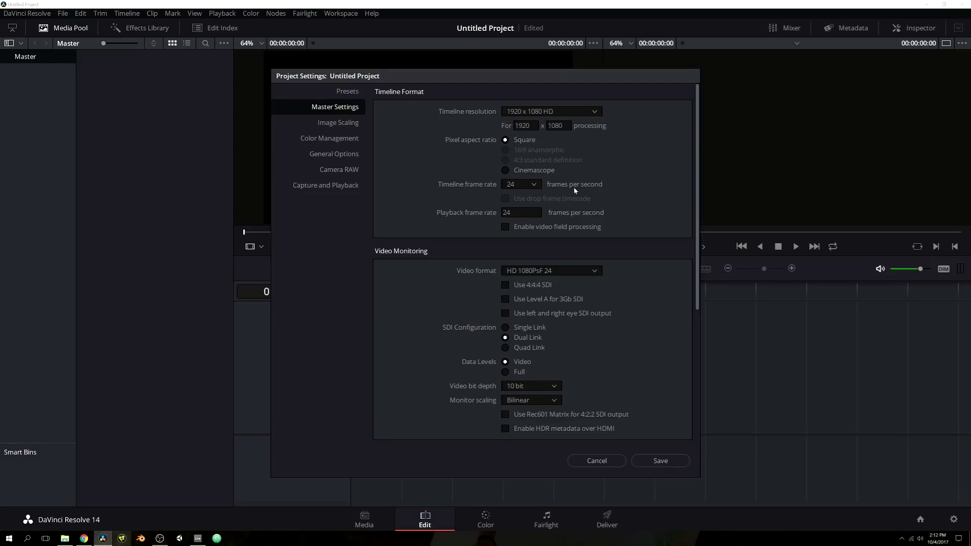
{"action": "left_click", "coordinate": [535, 186]}
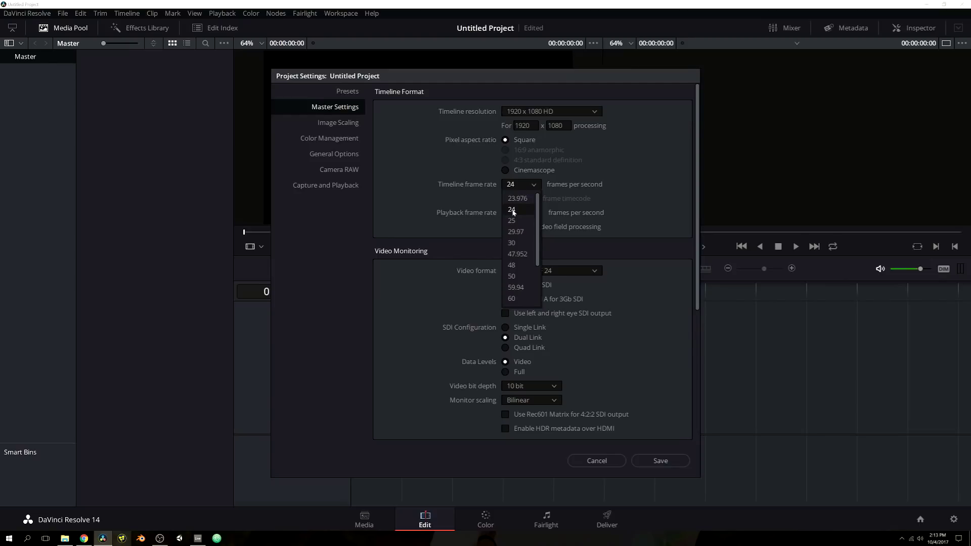
{"action": "left_click", "coordinate": [512, 209]}
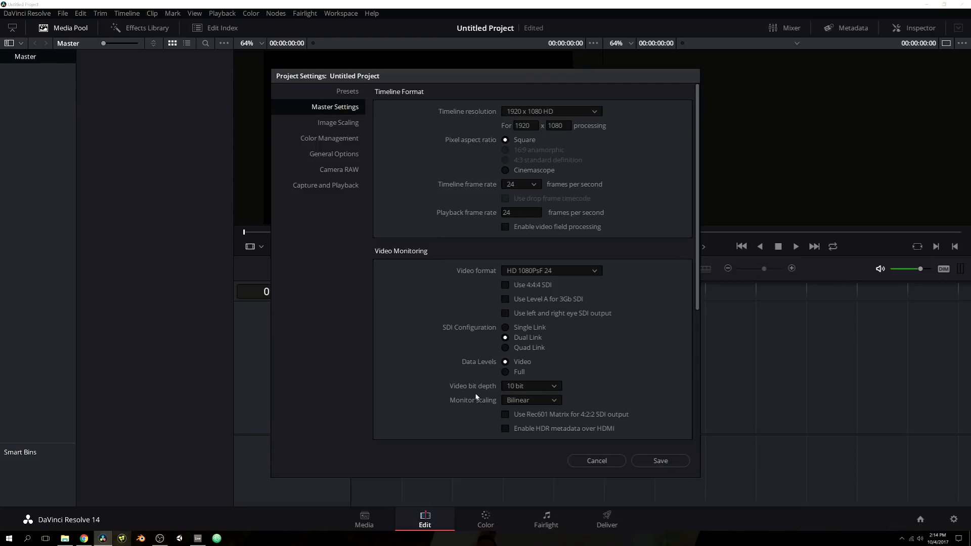
Check the video bit depth options, keep 10 bit and save the project settings
{"action": "left_click", "coordinate": [523, 387]}
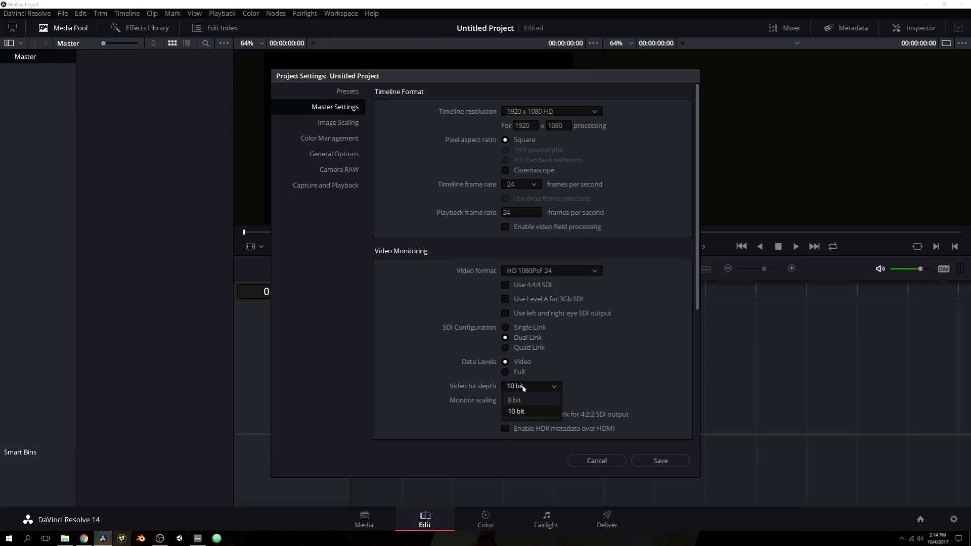
{"action": "left_click", "coordinate": [523, 387]}
{"action": "left_click", "coordinate": [525, 390]}
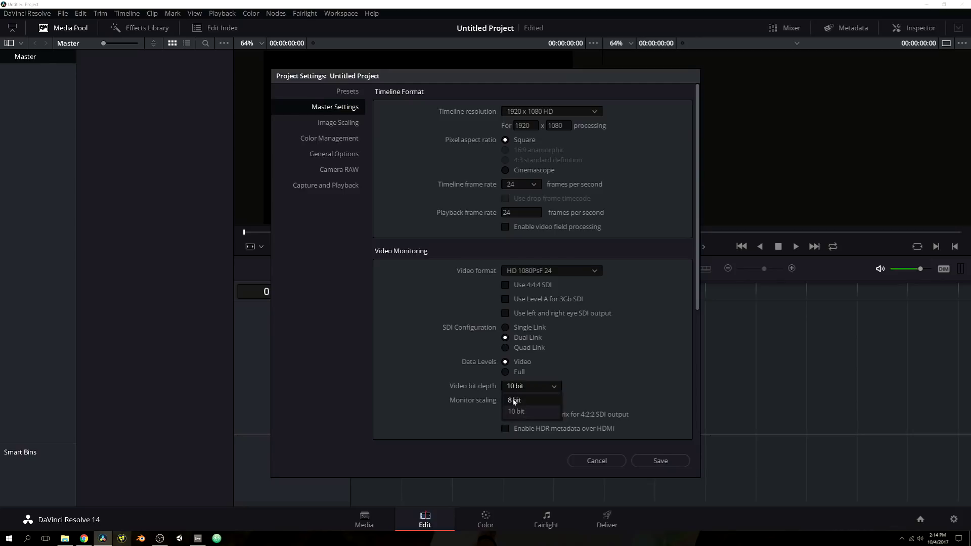
{"action": "left_click", "coordinate": [518, 387]}
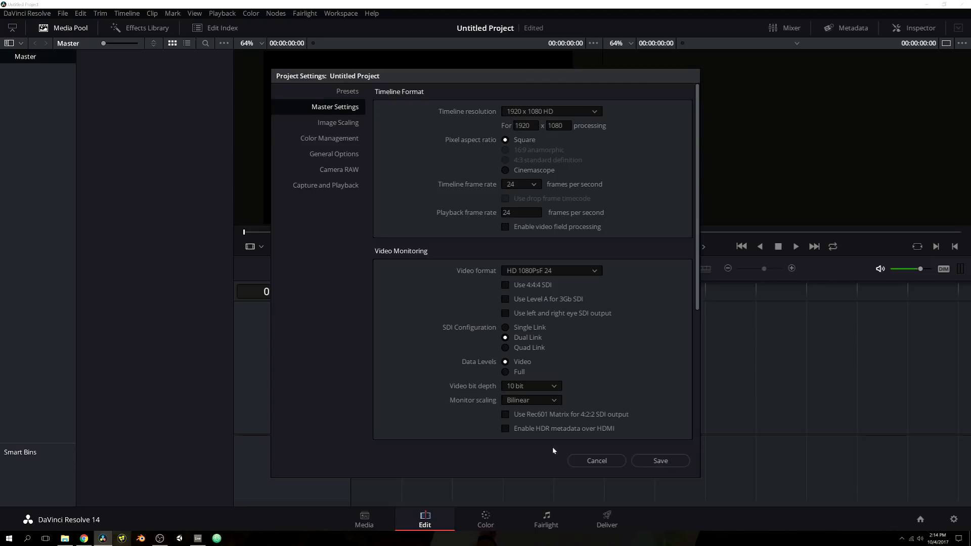
{"action": "left_click", "coordinate": [659, 461]}
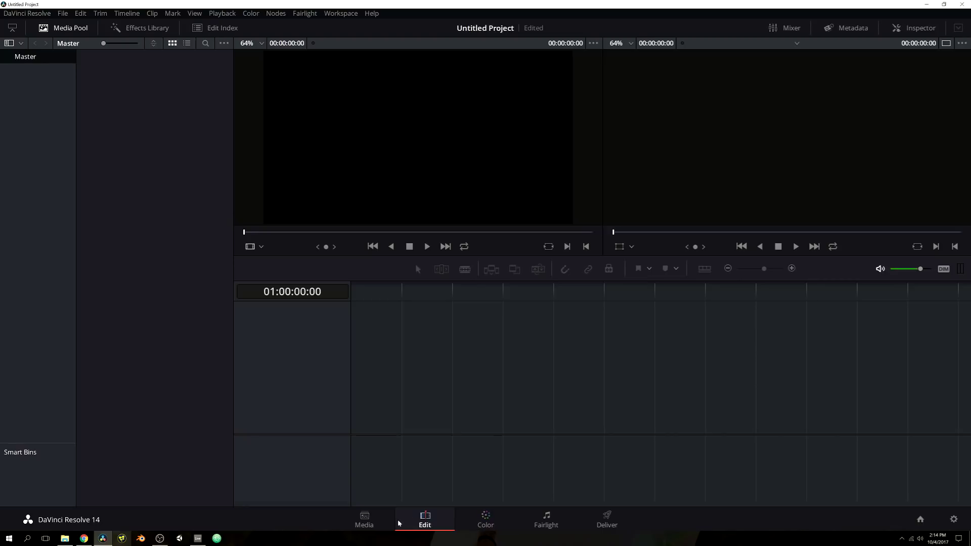
Look through the Media, Edit, Color, Fairlight and Deliver pages, including Color's timeline and gallery, and return to the Media page
{"action": "left_click", "coordinate": [365, 520]}
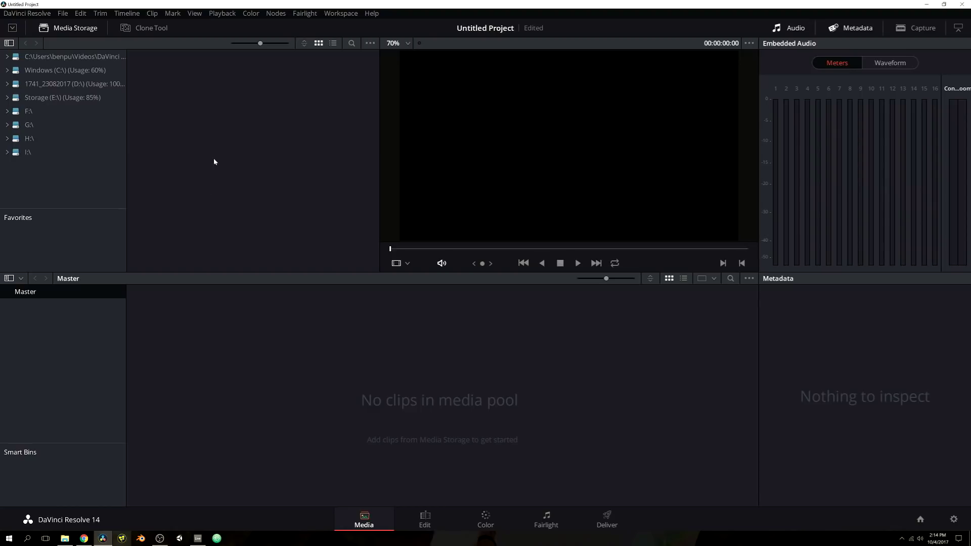
{"action": "left_click", "coordinate": [423, 511]}
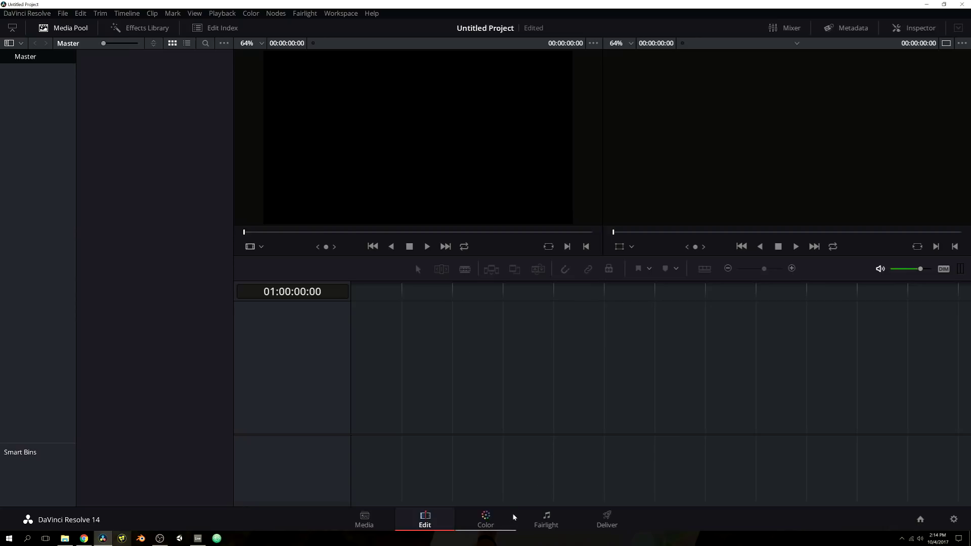
{"action": "left_click", "coordinate": [491, 520]}
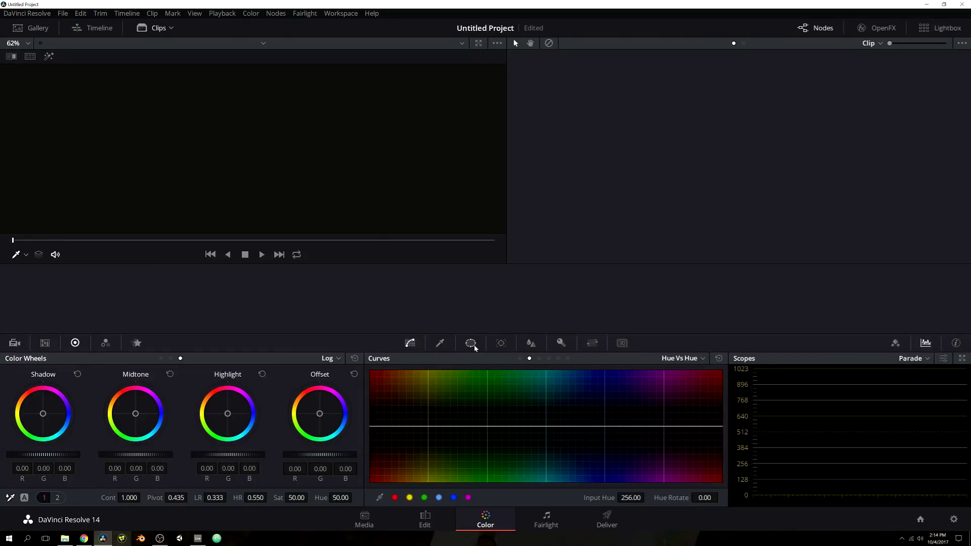
{"action": "left_click", "coordinate": [96, 28]}
{"action": "left_click", "coordinate": [31, 28]}
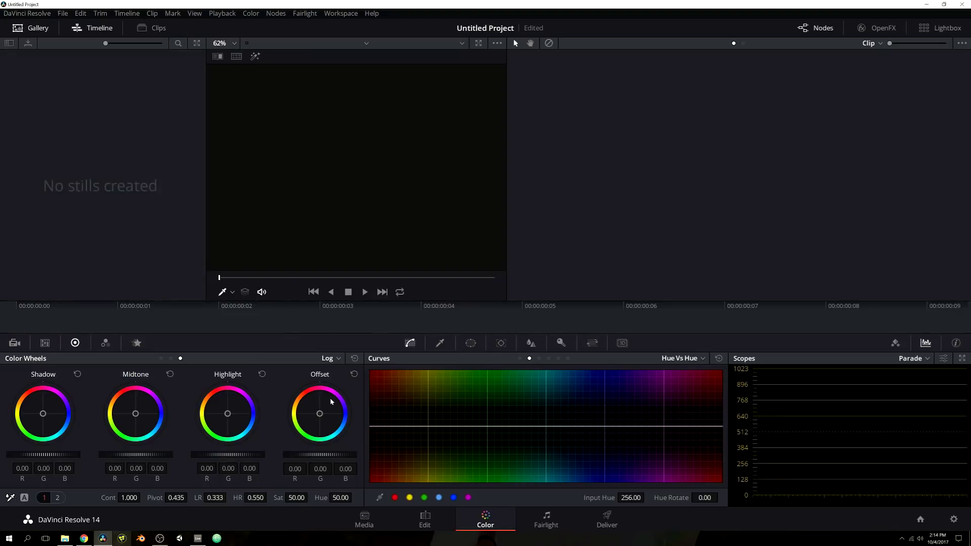
{"action": "left_click", "coordinate": [544, 519]}
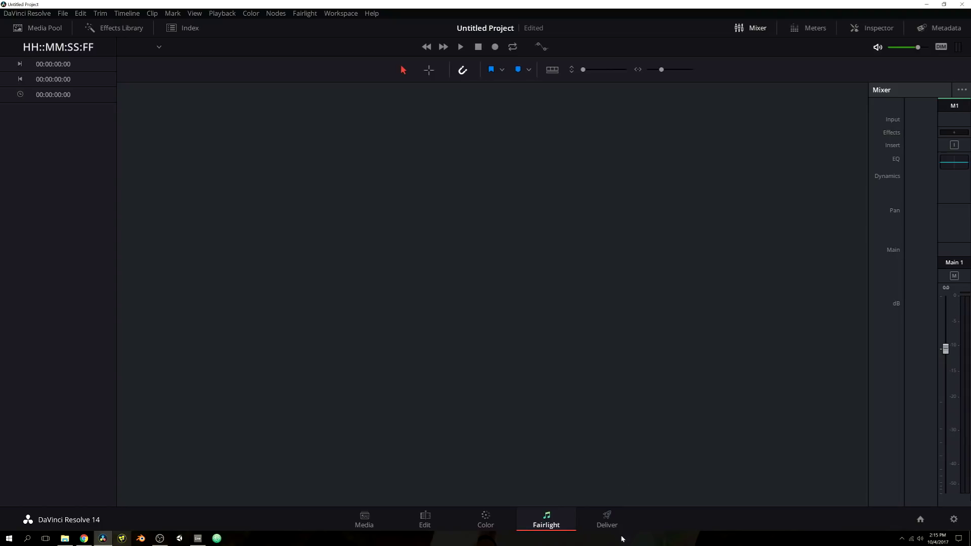
{"action": "left_click", "coordinate": [612, 517]}
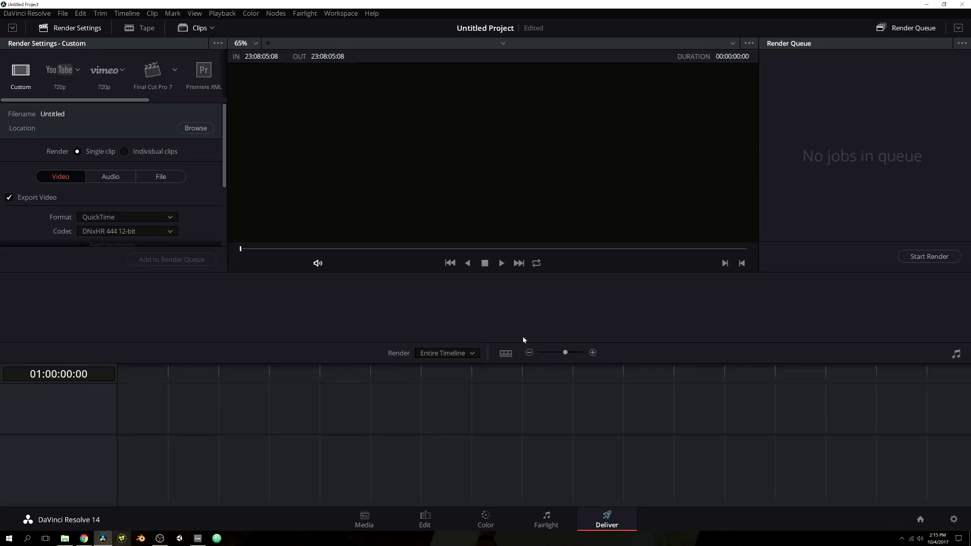
{"action": "left_click", "coordinate": [368, 516]}
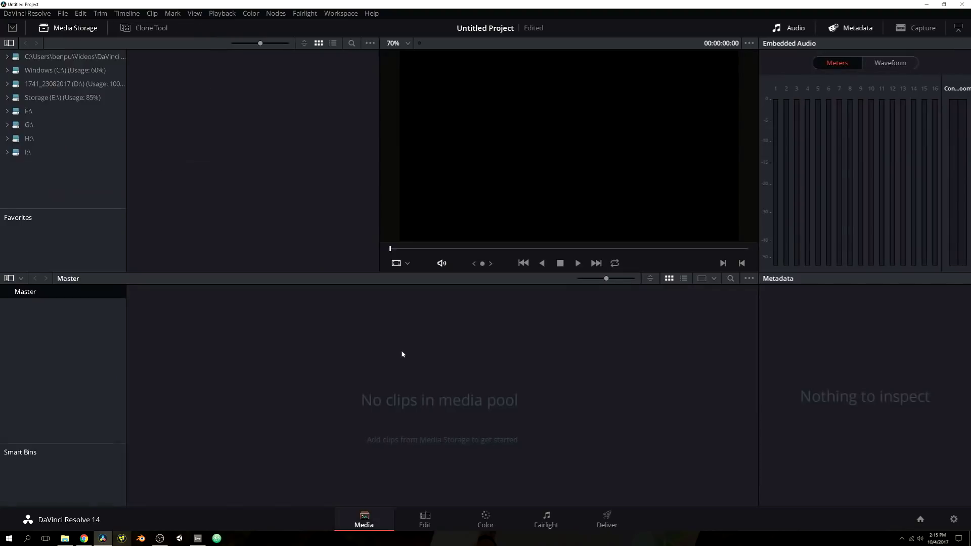
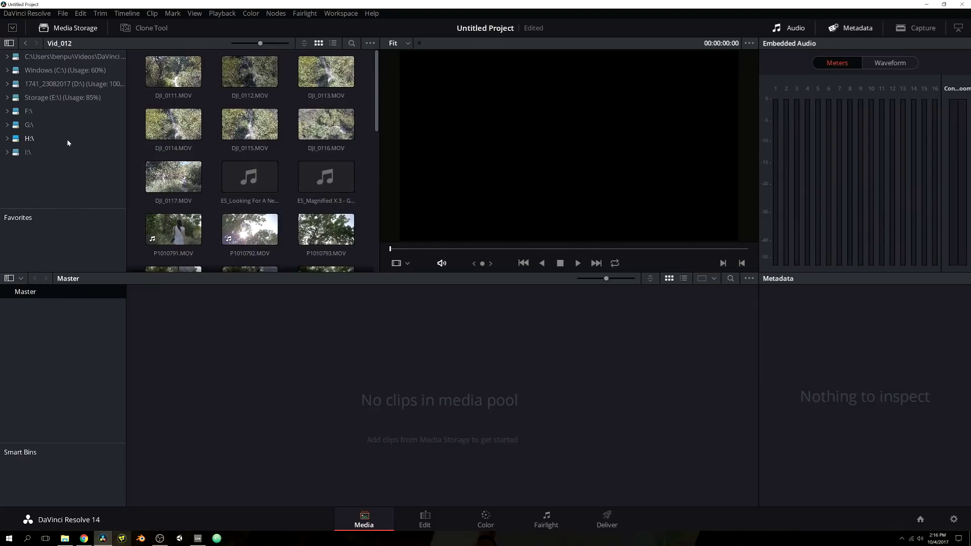
Add all clips of the Vid_012 folder from media storage to the Master bin, and undo the addition
{"action": "left_click", "coordinate": [189, 85]}
{"action": "scroll", "coordinate": [280, 177], "scroll_direction": "down", "scroll_amount": 3}
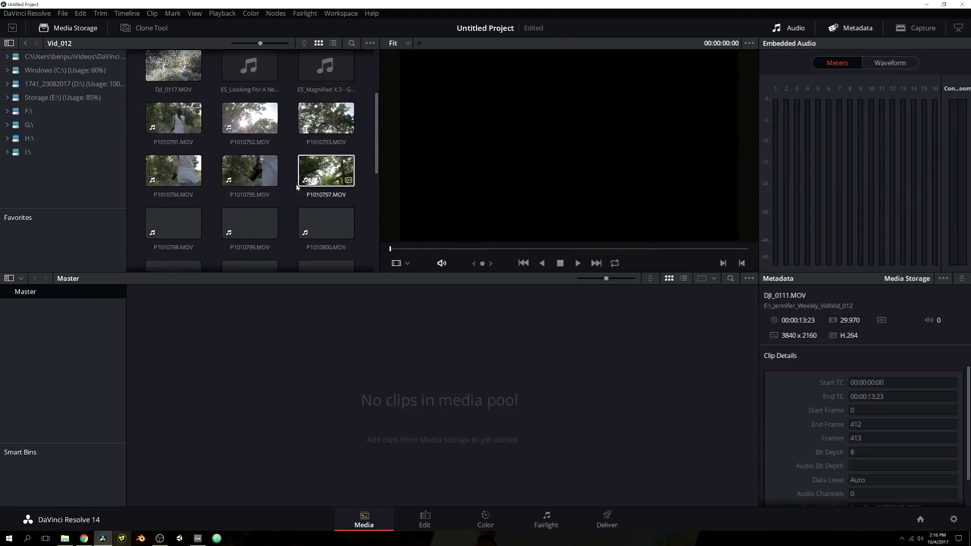
{"action": "scroll", "coordinate": [297, 187], "scroll_direction": "down", "scroll_amount": 3}
{"action": "key", "text": "ctrl+a"}
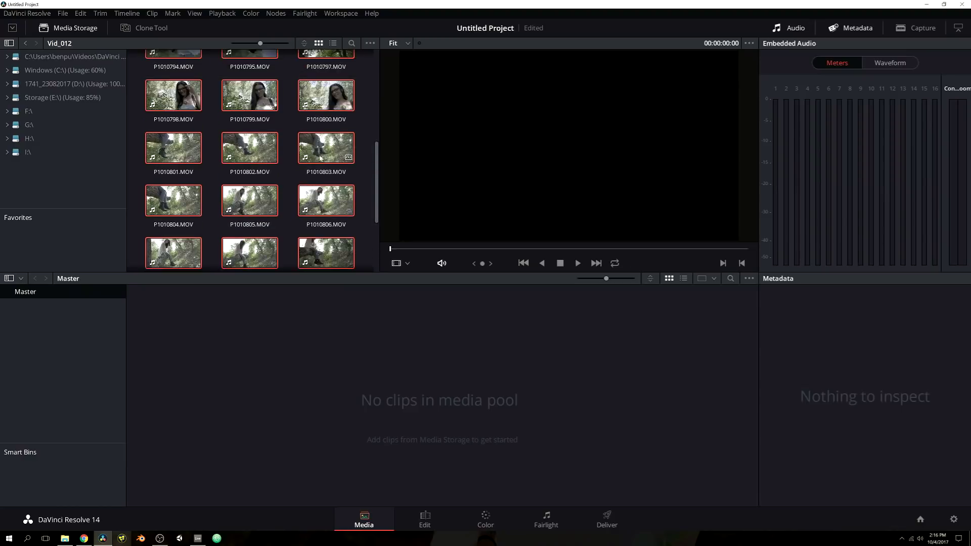
{"action": "scroll", "coordinate": [320, 158], "scroll_direction": "up", "scroll_amount": 5}
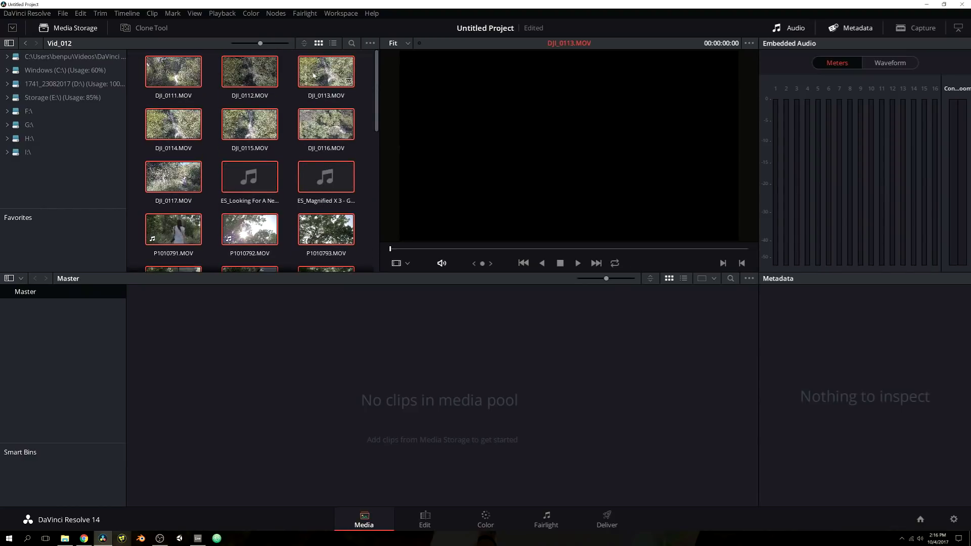
{"action": "left_click_drag", "start_coordinate": [318, 76], "coordinate": [364, 368]}
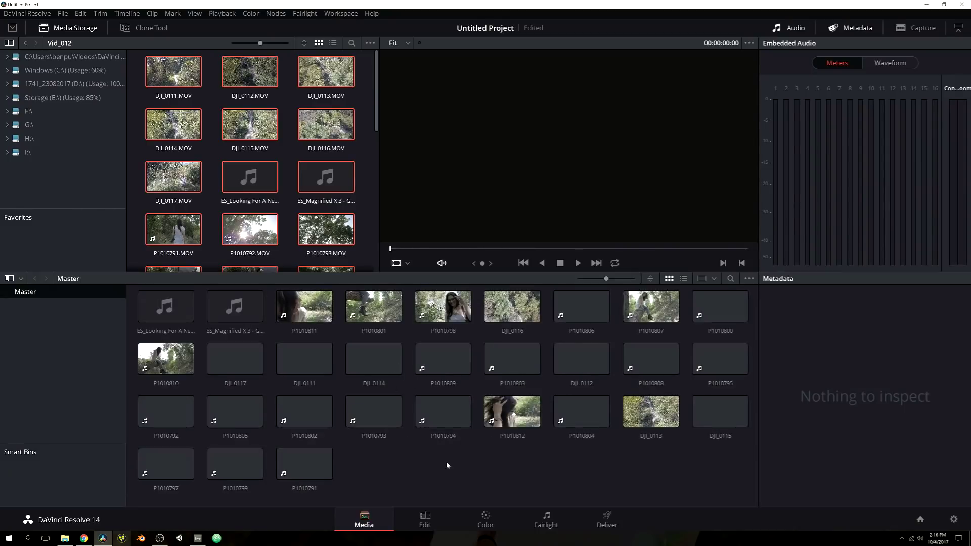
{"action": "key", "text": "ctrl+z"}
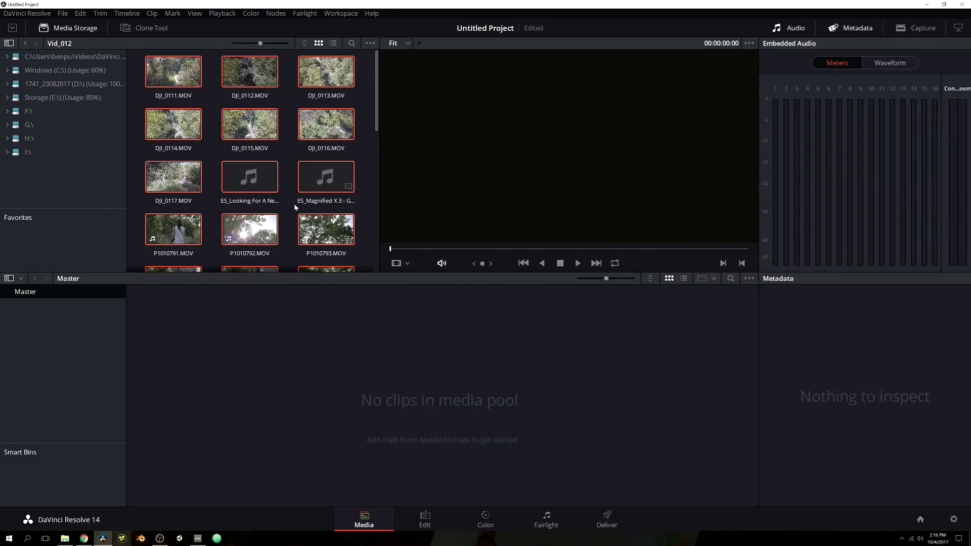
{"action": "left_click", "coordinate": [362, 161]}
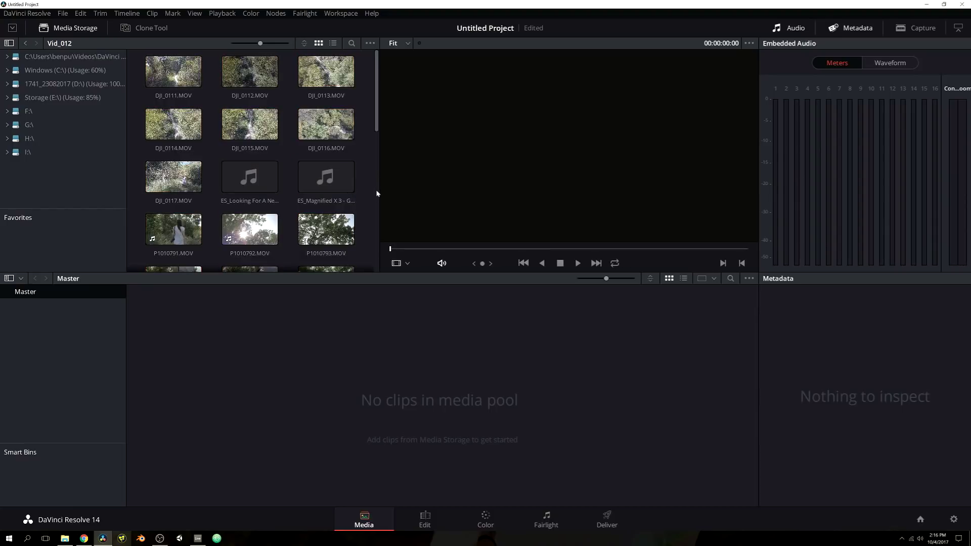
Switch to File Explorer and import all files of the Vid_012 folder into the Master bin of the media pool
{"action": "left_click", "coordinate": [68, 541]}
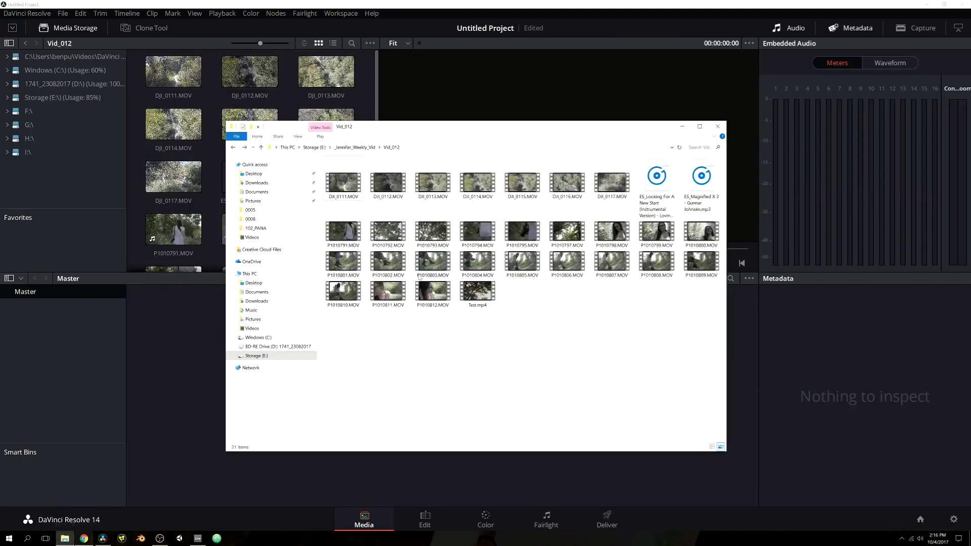
{"action": "left_click_drag", "start_coordinate": [579, 131], "coordinate": [807, 90]}
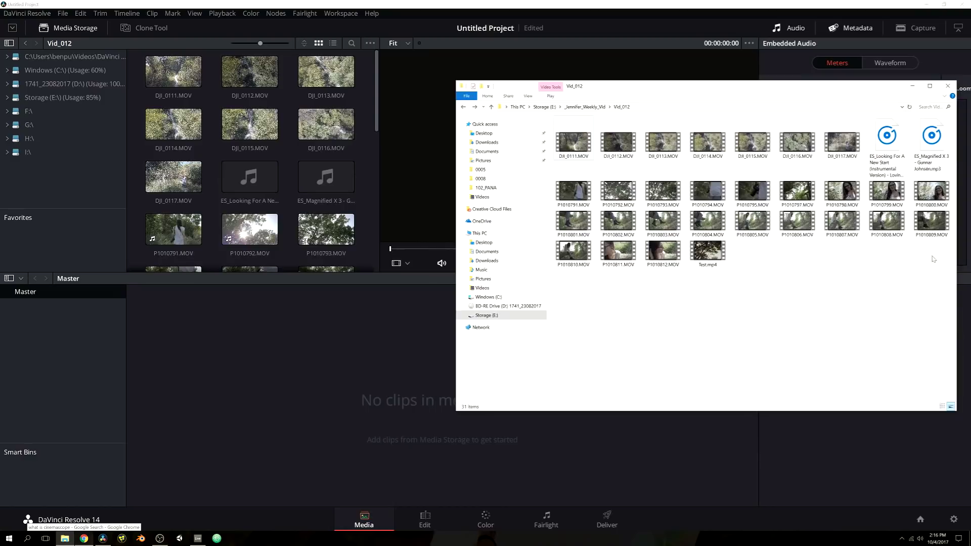
{"action": "left_click_drag", "start_coordinate": [938, 330], "coordinate": [556, 119]}
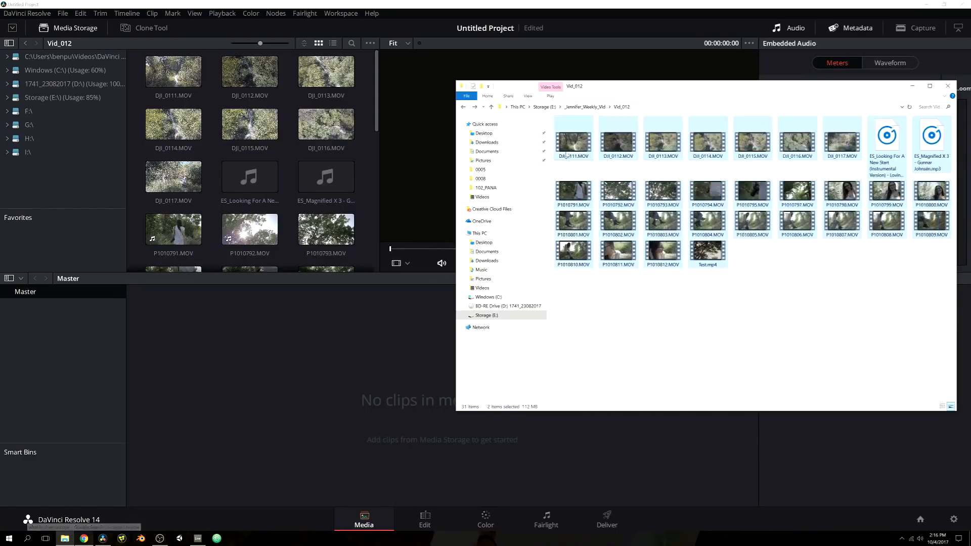
{"action": "left_click_drag", "start_coordinate": [600, 192], "coordinate": [286, 362]}
Return to DaVinci Resolve and preview the clips P1010806 and P1010795 in the media pool
{"action": "left_click", "coordinate": [395, 474]}
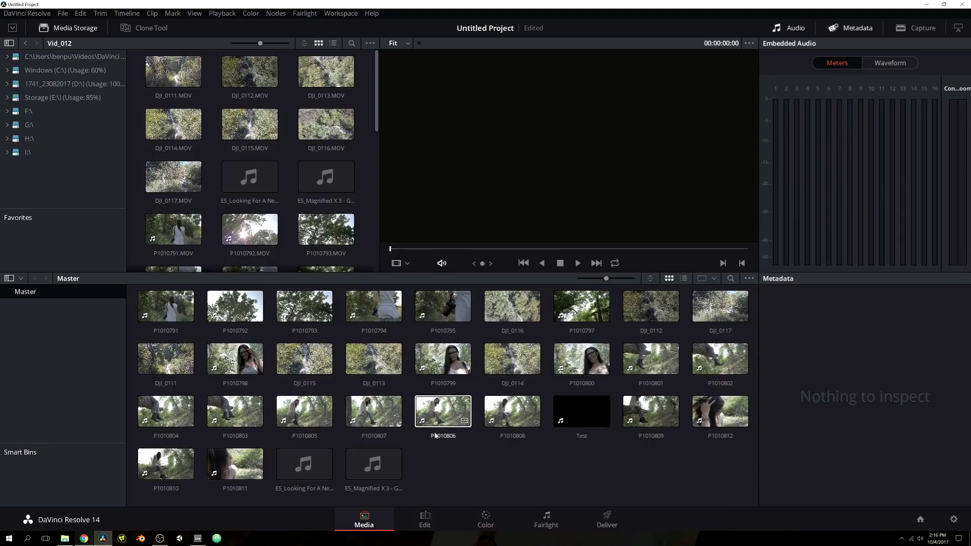
{"action": "left_click", "coordinate": [451, 404]}
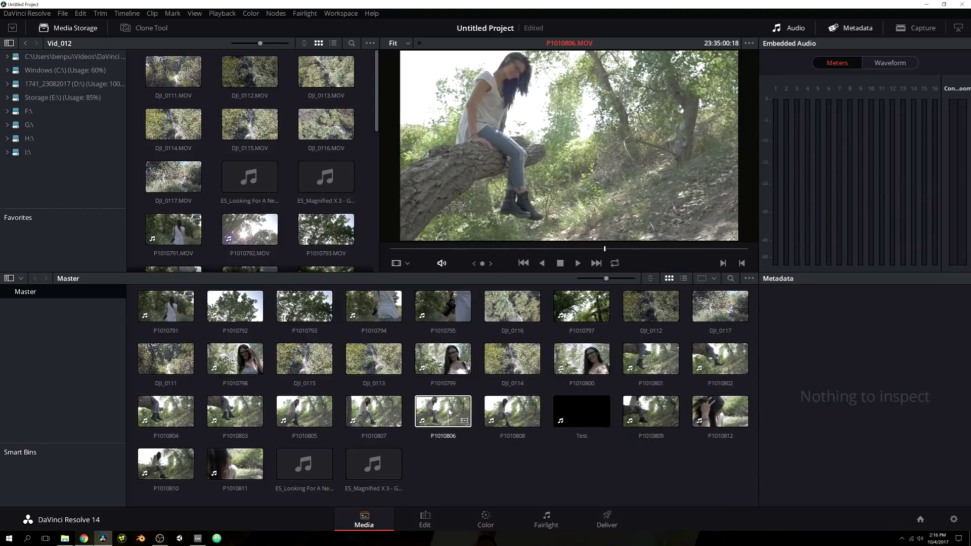
{"action": "left_click", "coordinate": [455, 308]}
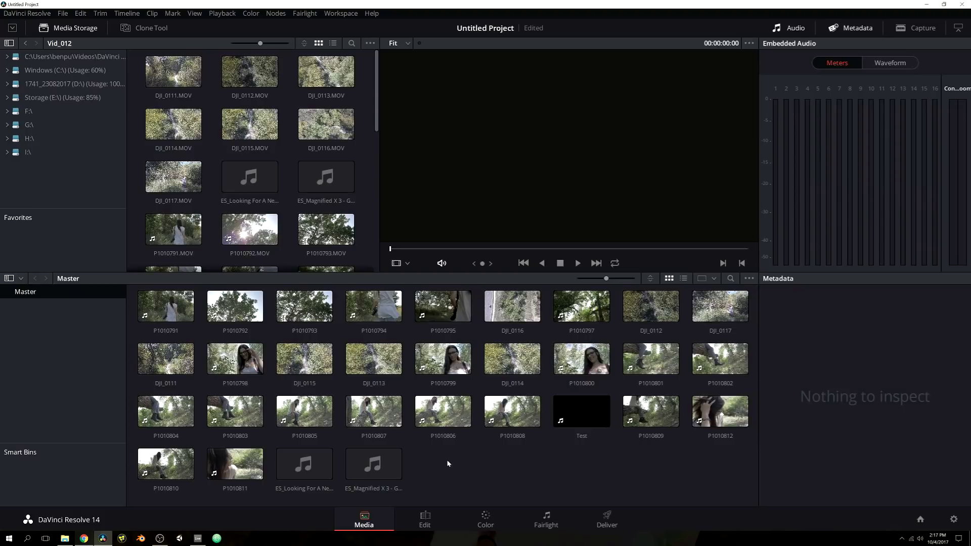
Add a new bin named "Drone footage" under the Master bin
{"action": "right_click", "coordinate": [454, 461]}
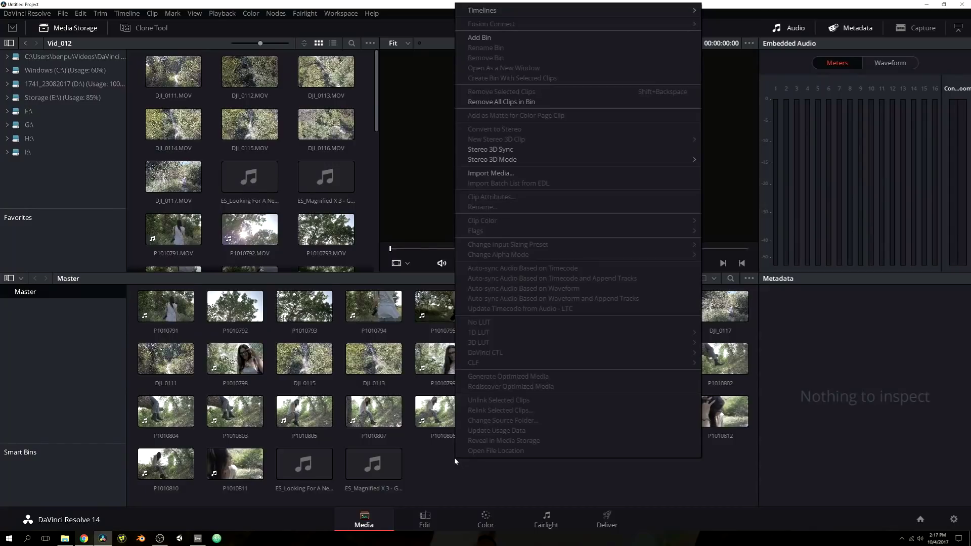
{"action": "left_click", "coordinate": [479, 38]}
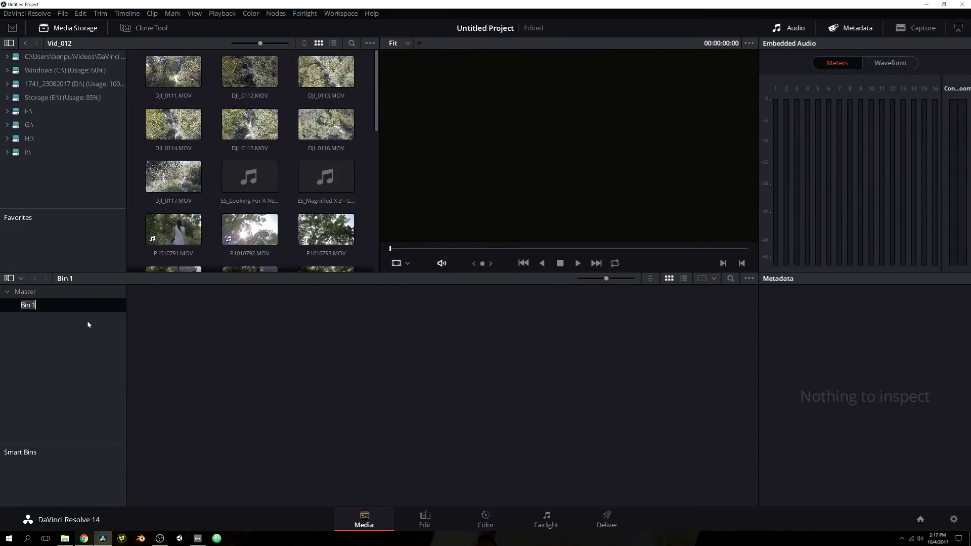
{"action": "key", "text": "BackSpace"}
{"action": "type", "text": "Drone footage"}
{"action": "key", "text": "Return"}
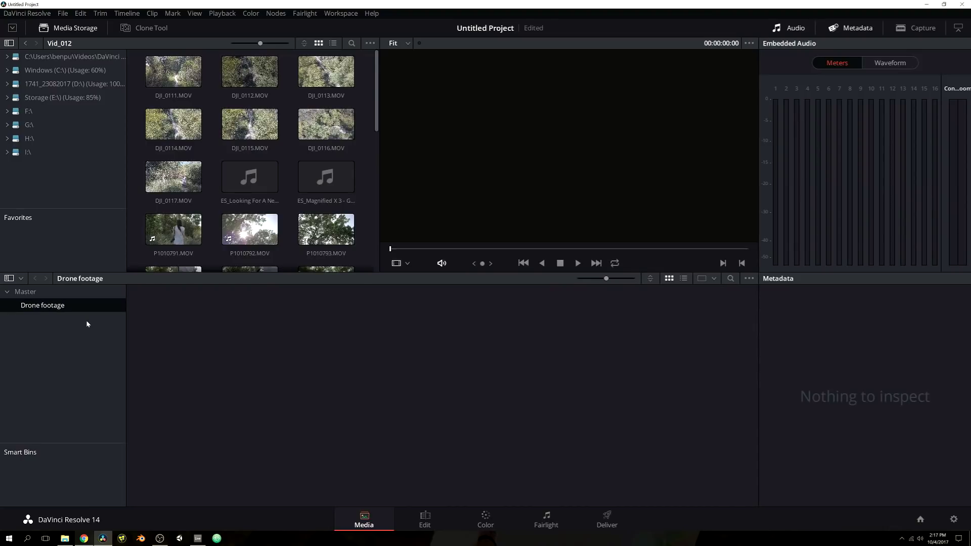
Move the clips DJI_0111, DJI_0117, DJI_0115, DJI_0113 and DJI_0114 from the Master bin into the Drone footage bin
{"action": "left_click", "coordinate": [26, 292]}
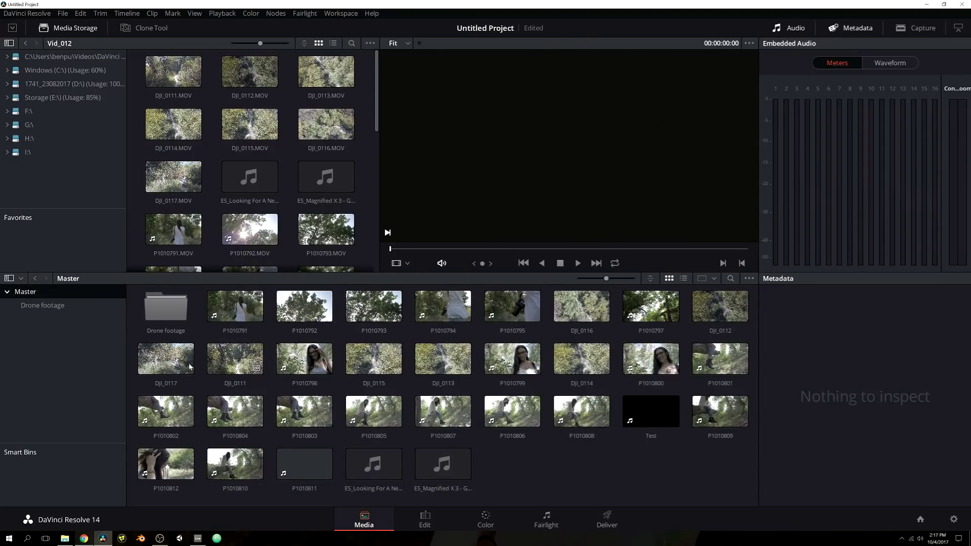
{"action": "left_click", "coordinate": [252, 366]}
{"action": "left_click", "coordinate": [178, 363], "text": "ctrl"}
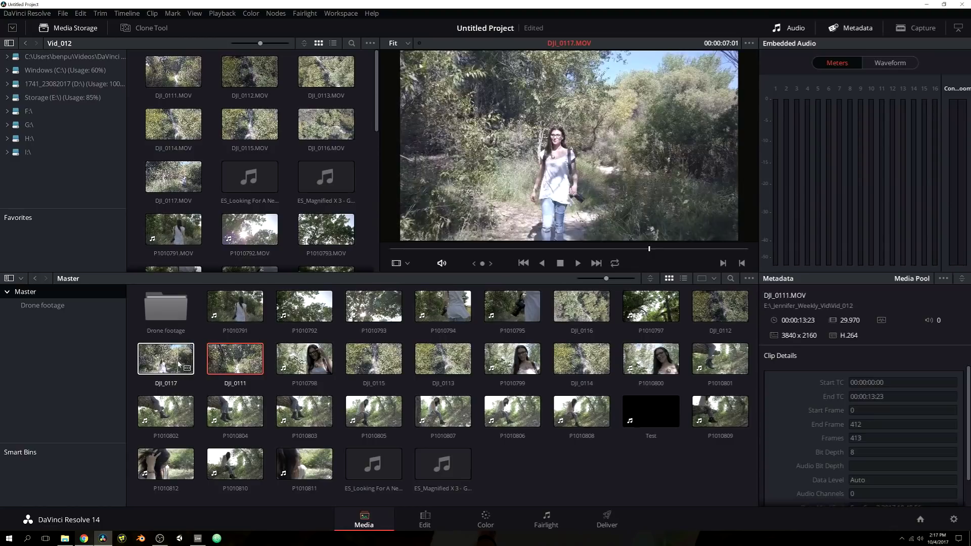
{"action": "left_click", "coordinate": [374, 360], "text": "ctrl"}
{"action": "left_click", "coordinate": [442, 360], "text": "ctrl"}
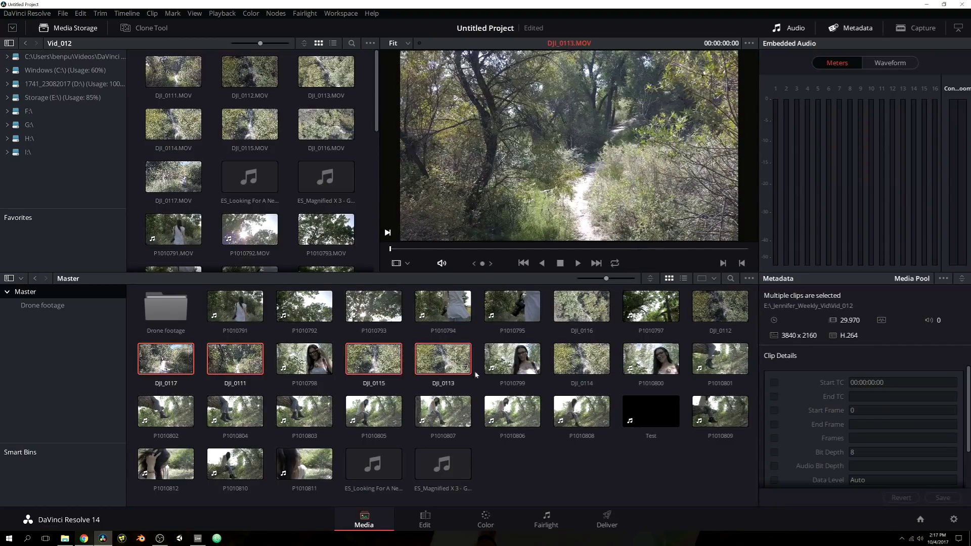
{"action": "left_click", "coordinate": [598, 363], "text": "ctrl"}
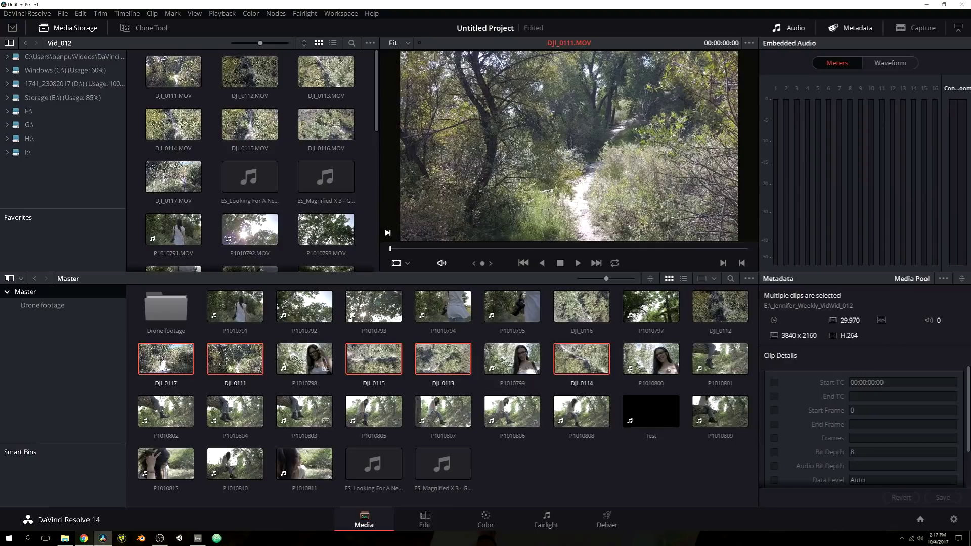
{"action": "left_click_drag", "start_coordinate": [170, 360], "coordinate": [163, 308]}
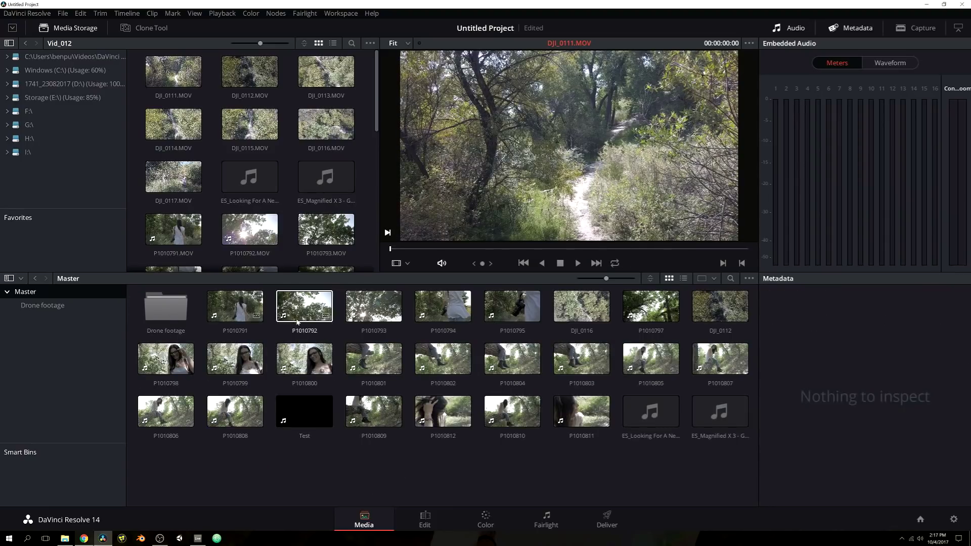
Move the remaining drone clips DJI_0116 and DJI_0112 into the Drone footage bin
{"action": "left_click", "coordinate": [591, 318]}
{"action": "left_click_drag", "start_coordinate": [591, 317], "coordinate": [195, 311]}
{"action": "left_click_drag", "start_coordinate": [651, 309], "coordinate": [175, 318]}
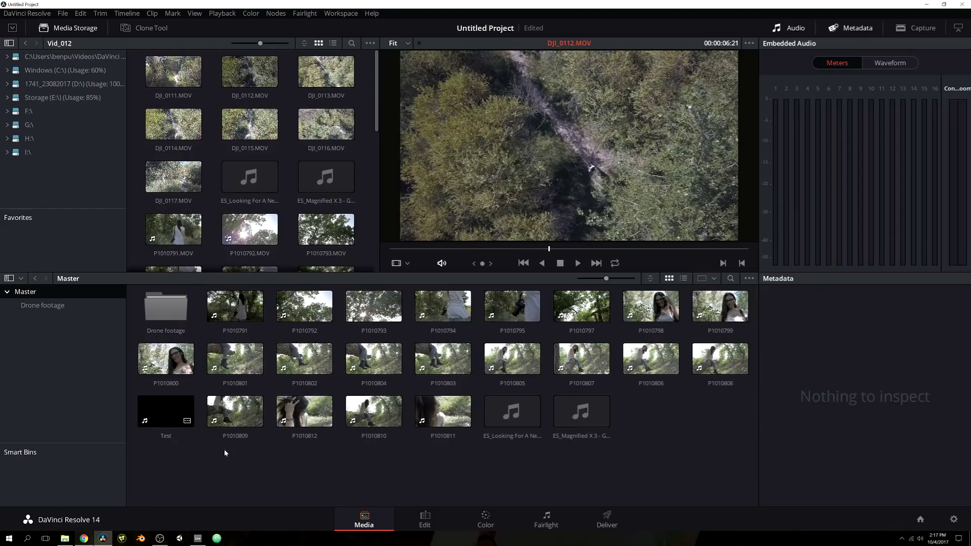
Add a new bin named "Music" under the Master bin
{"action": "right_click", "coordinate": [647, 423]}
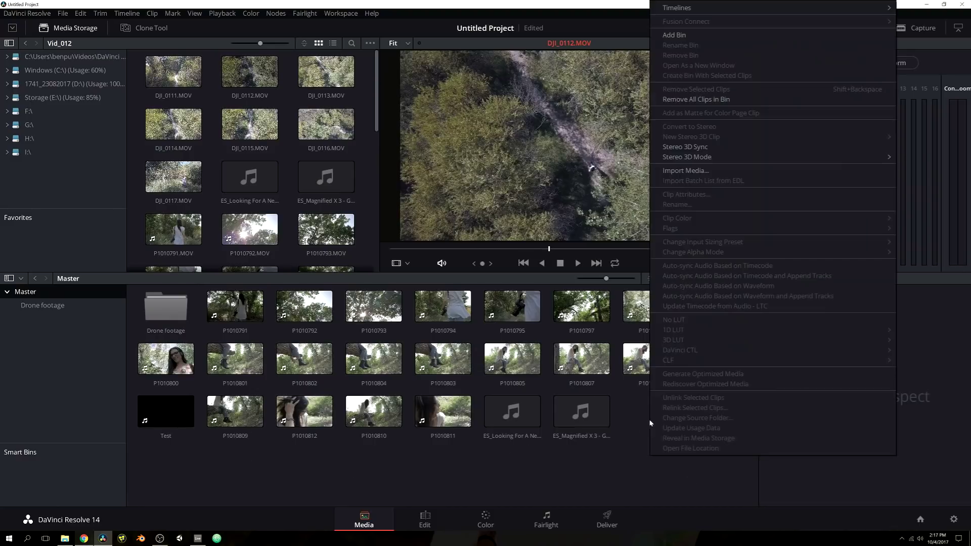
{"action": "left_click", "coordinate": [683, 36]}
{"action": "type", "text": "M"}
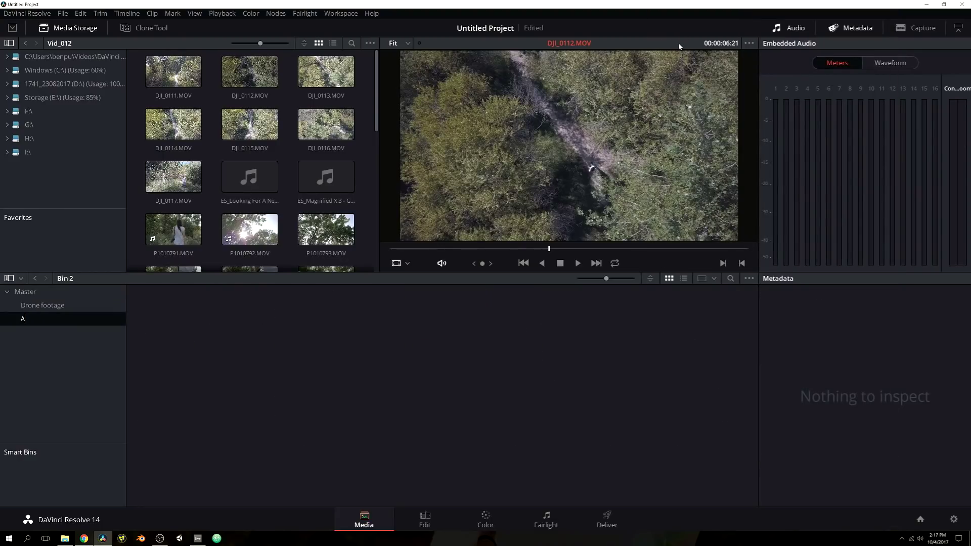
{"action": "key", "text": "BackSpace"}
{"action": "type", "text": "Music"}
{"action": "key", "text": "Return"}
Move the two ES_ audio tracks, Looking For A New Start and Magnified X 3, from the Master bin into the Music bin
{"action": "left_click", "coordinate": [28, 292]}
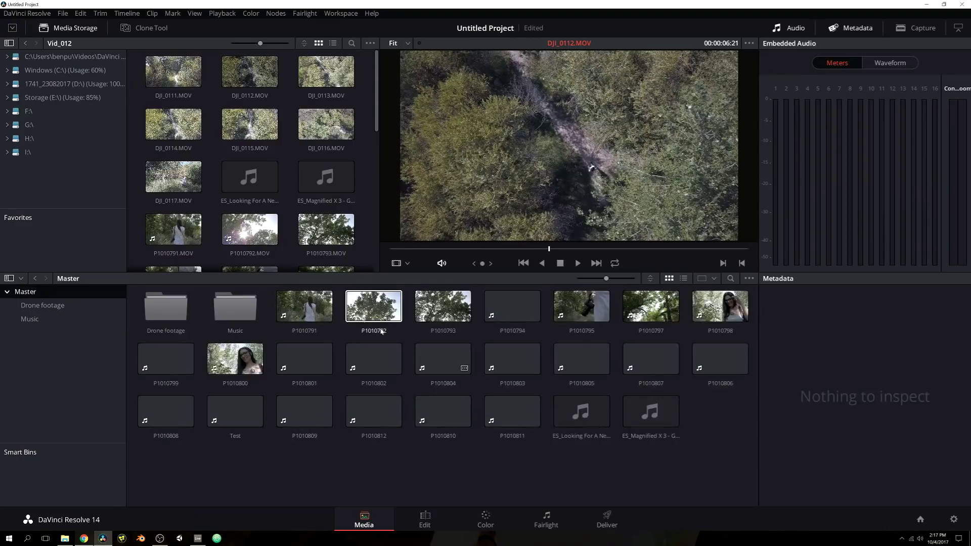
{"action": "left_click", "coordinate": [581, 430]}
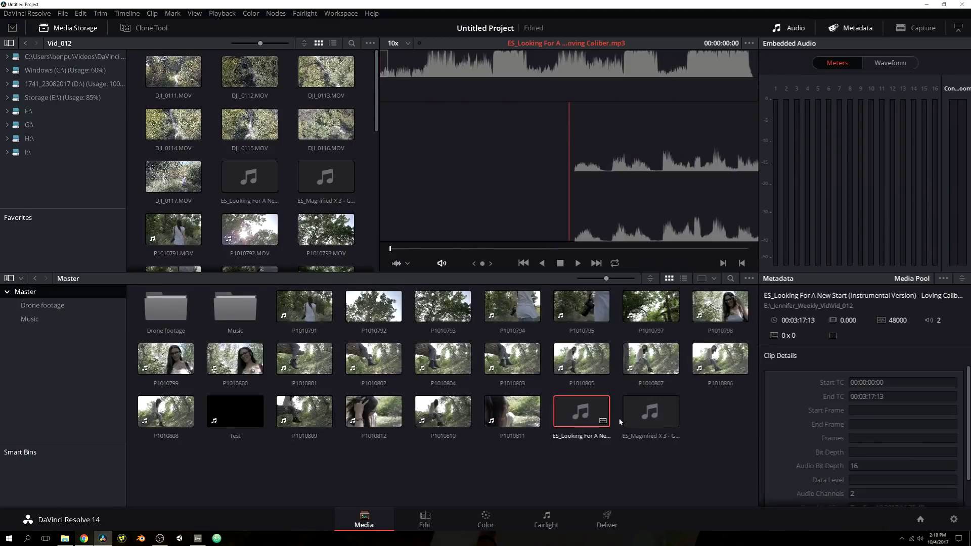
{"action": "left_click", "coordinate": [663, 417], "text": "ctrl"}
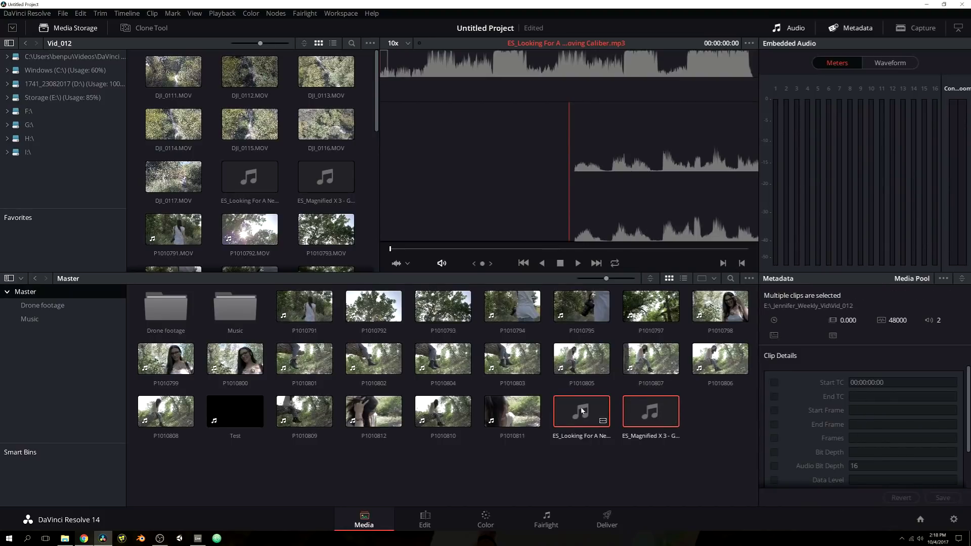
{"action": "left_click_drag", "start_coordinate": [580, 415], "coordinate": [240, 314]}
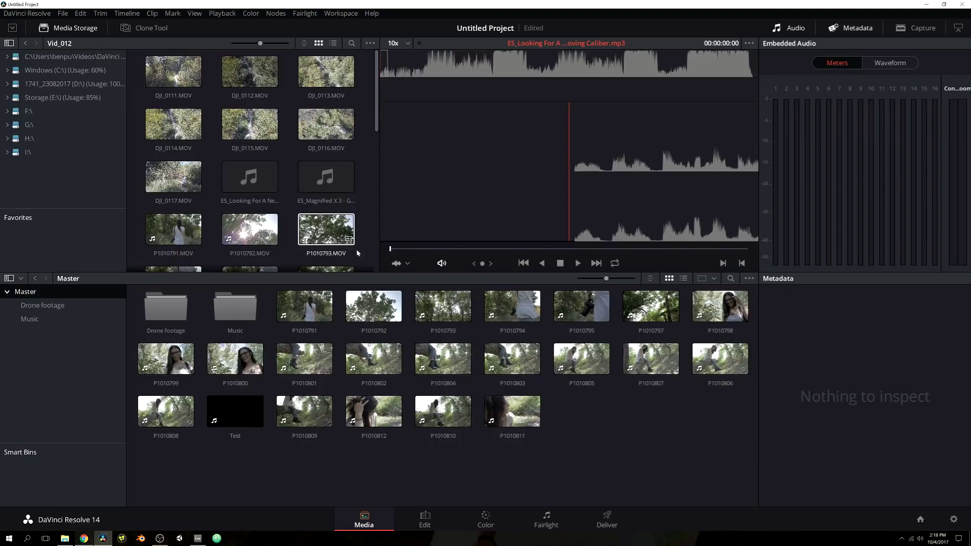
Hide the media storage browser and show it again, twice in a row
{"action": "left_click", "coordinate": [65, 28]}
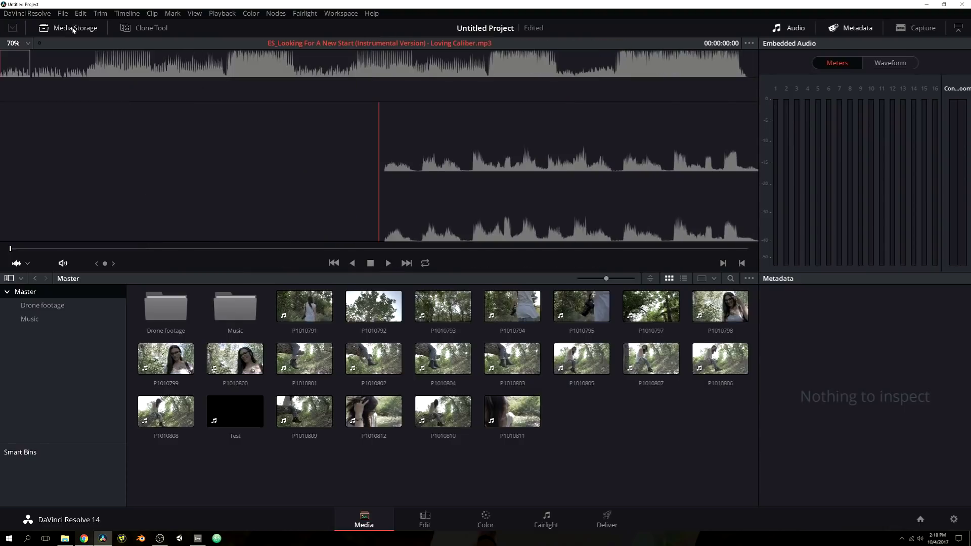
{"action": "left_click", "coordinate": [66, 29]}
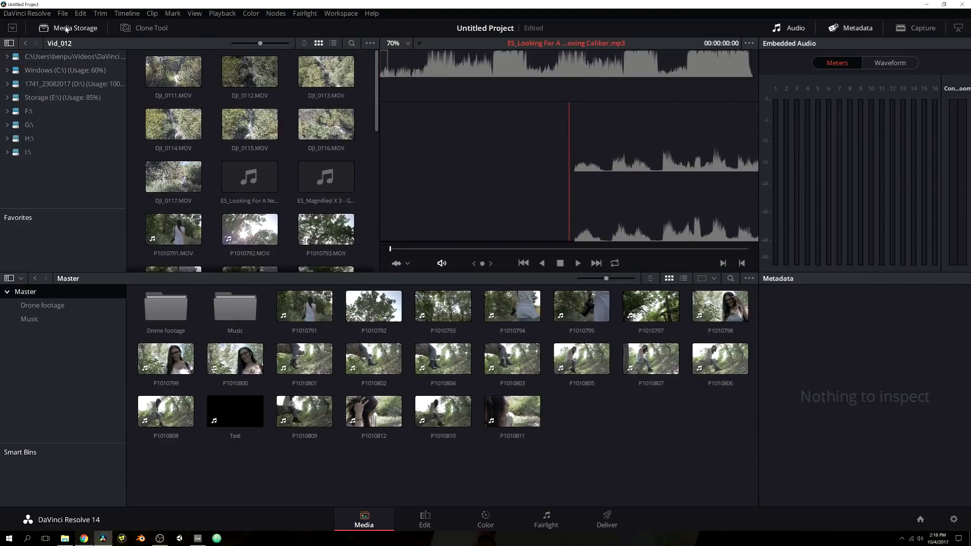
{"action": "left_click", "coordinate": [67, 28]}
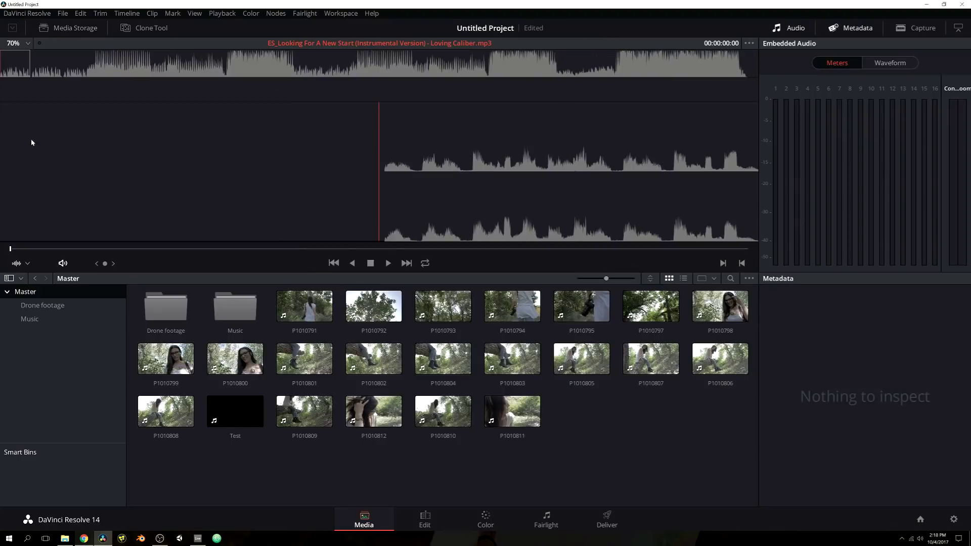
{"action": "left_click", "coordinate": [69, 30]}
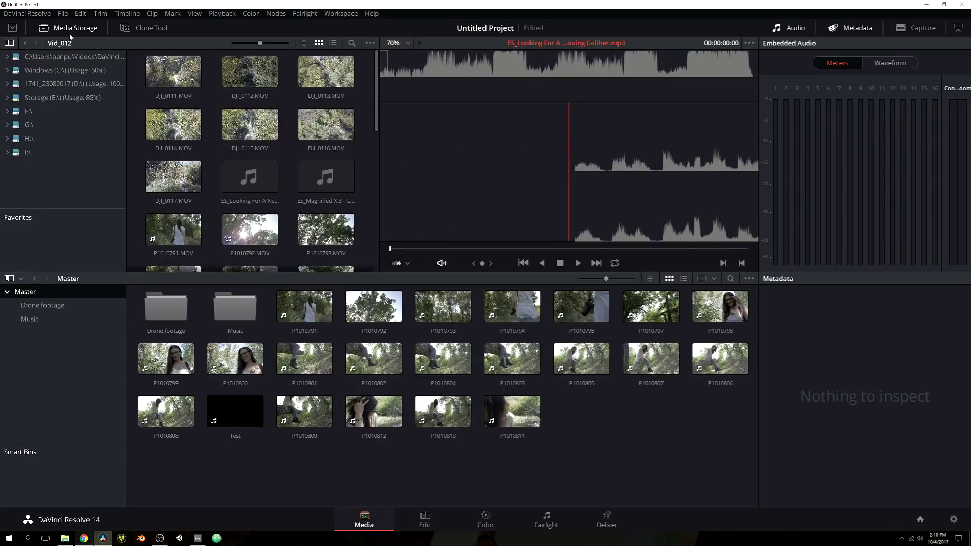
Scrub through the Looking For A New Start track and examine its levels on the embedded audio meters
{"action": "left_click", "coordinate": [791, 29]}
{"action": "left_click", "coordinate": [793, 30]}
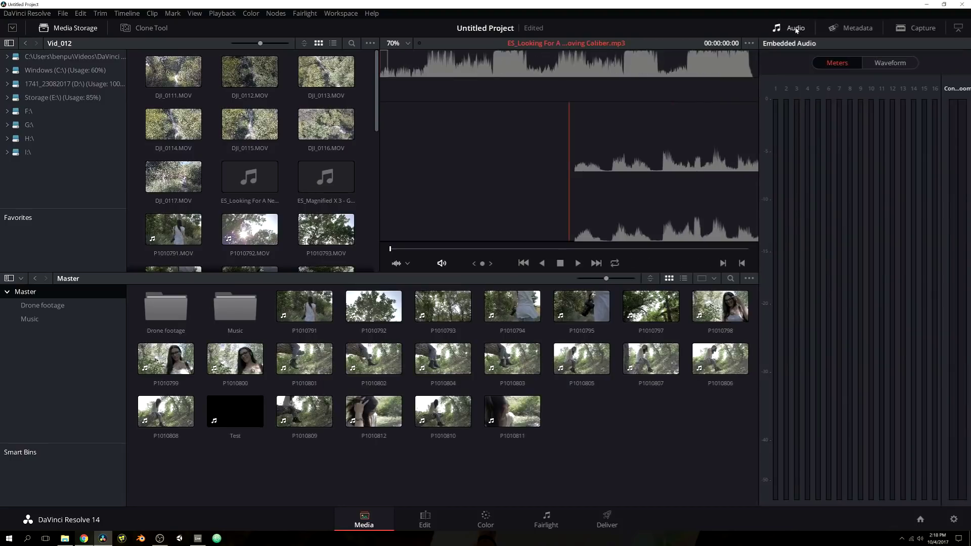
{"action": "left_click_drag", "start_coordinate": [419, 251], "coordinate": [659, 255]}
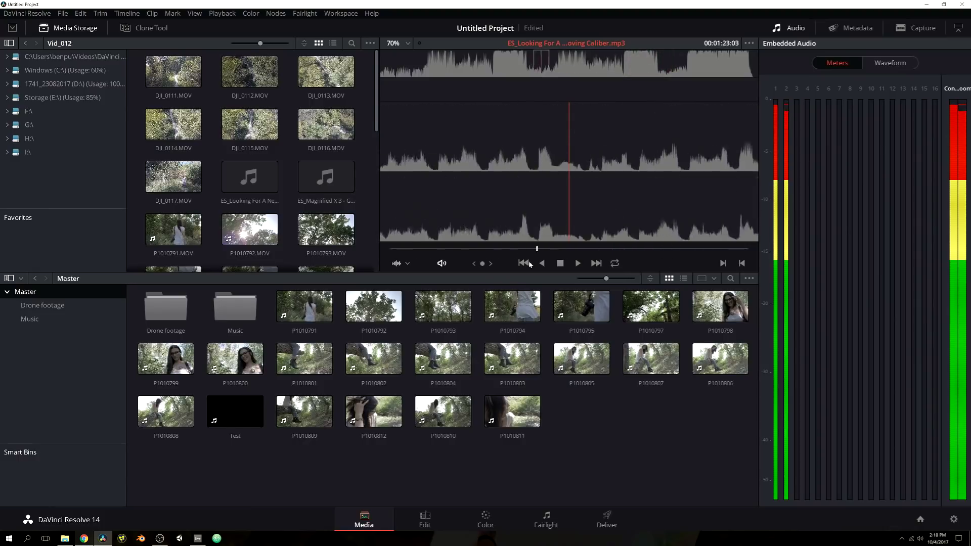
{"action": "left_click", "coordinate": [477, 248]}
Show the metadata for clip P1010795 and review its clip details
{"action": "left_click", "coordinate": [846, 28]}
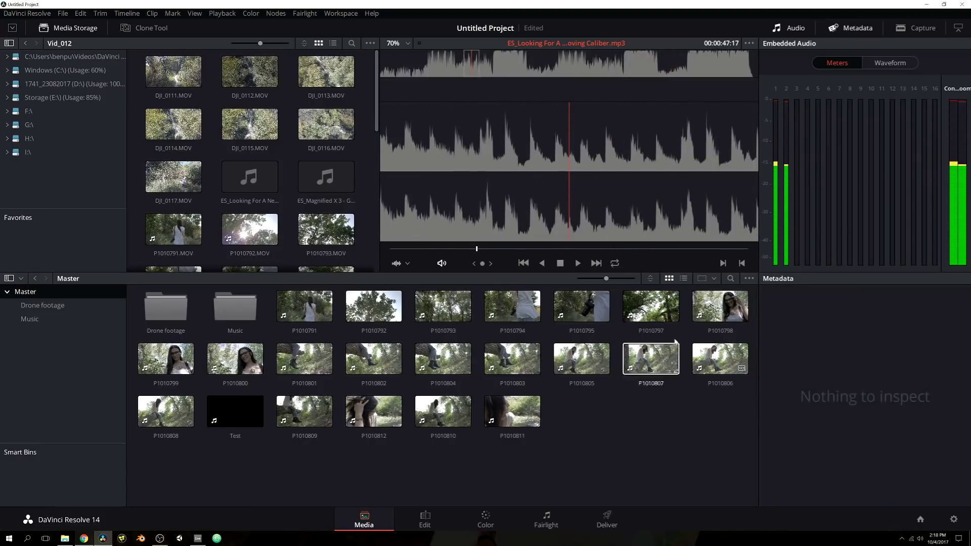
{"action": "left_click", "coordinate": [581, 306]}
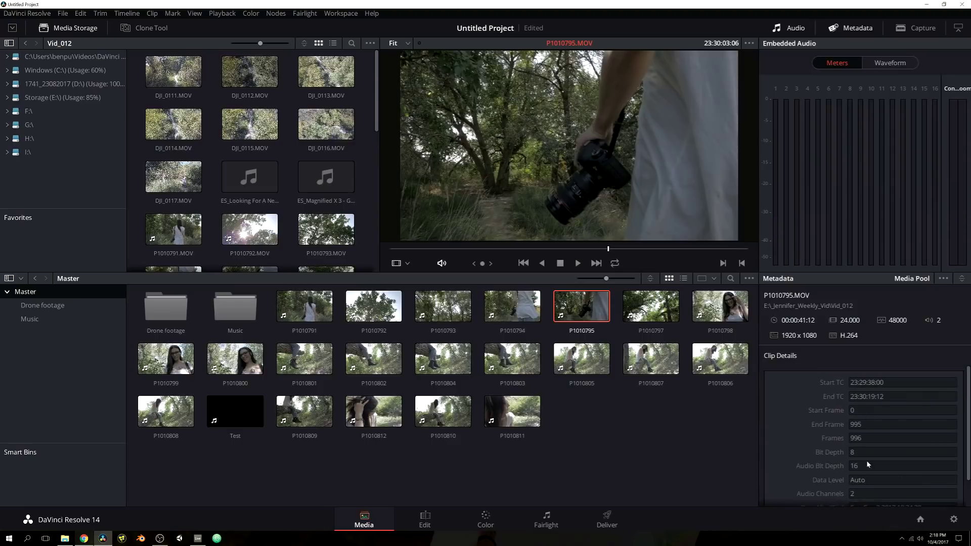
{"action": "scroll", "coordinate": [865, 466], "scroll_direction": "down", "scroll_amount": 2}
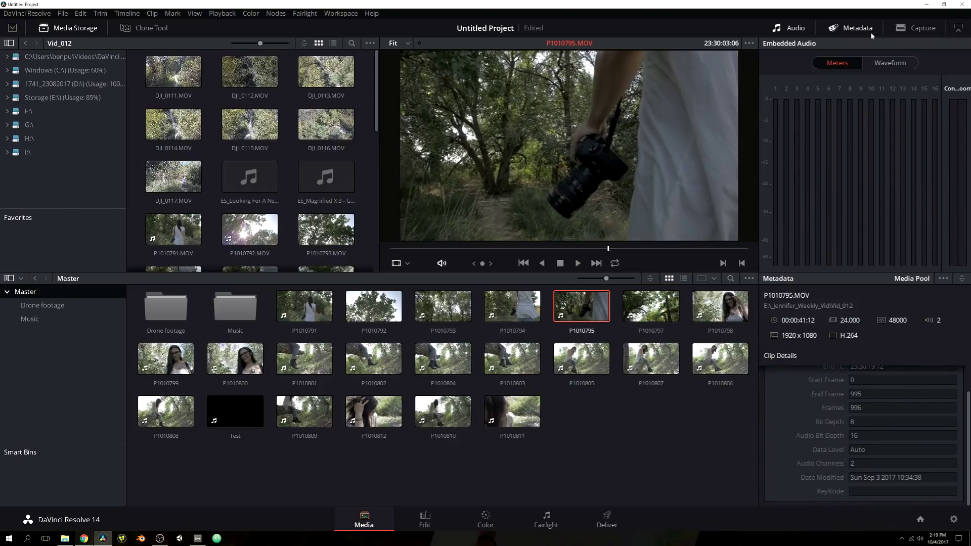
Hide the metadata and embedded audio displays, and switch to the Edit page
{"action": "left_click", "coordinate": [849, 28]}
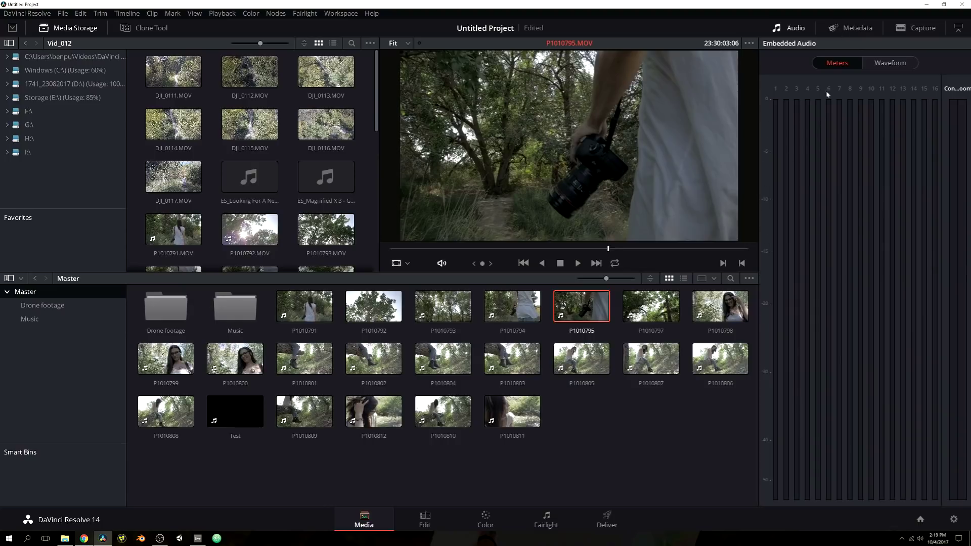
{"action": "left_click", "coordinate": [777, 28]}
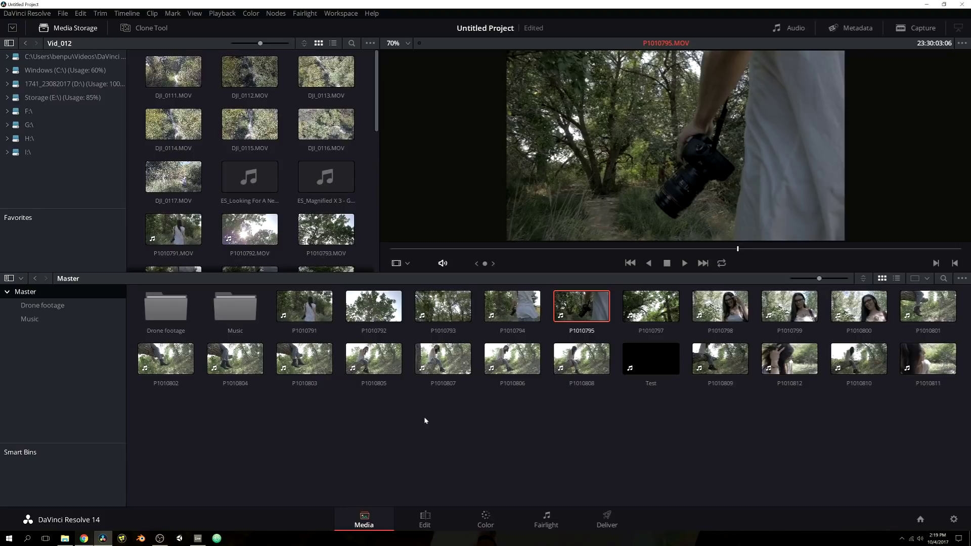
{"action": "left_click", "coordinate": [424, 520]}
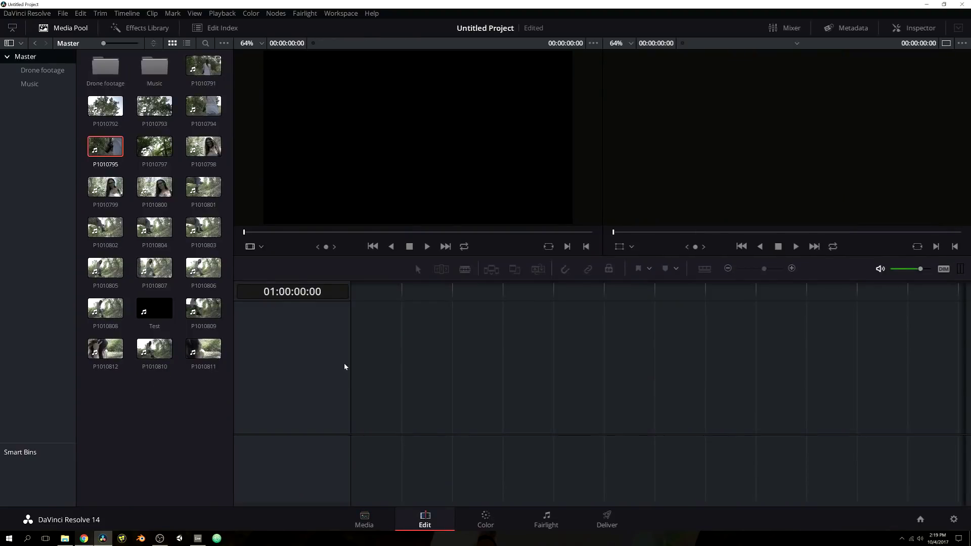